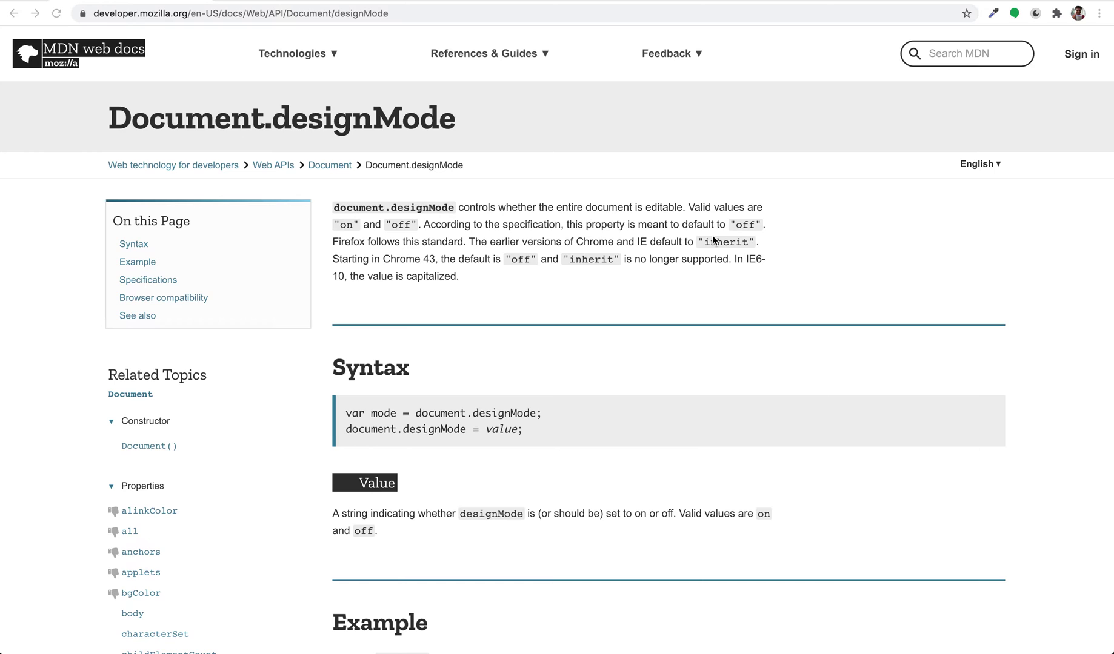
pyautogui.scroll(-10, 714, 240)
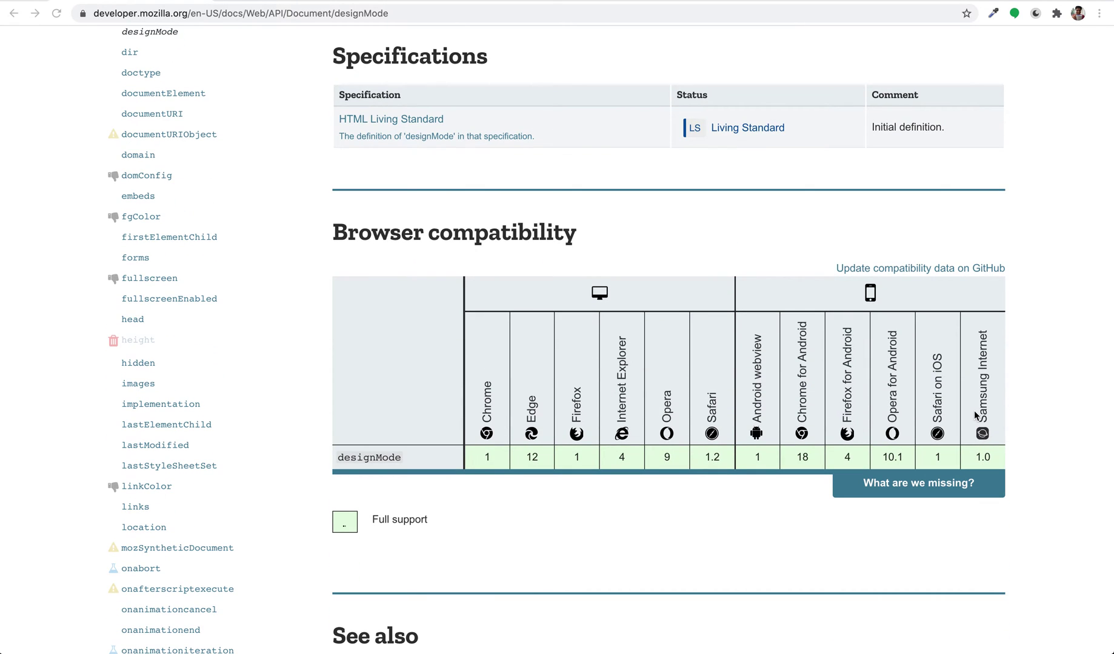
pyautogui.scroll(15, 975, 412)
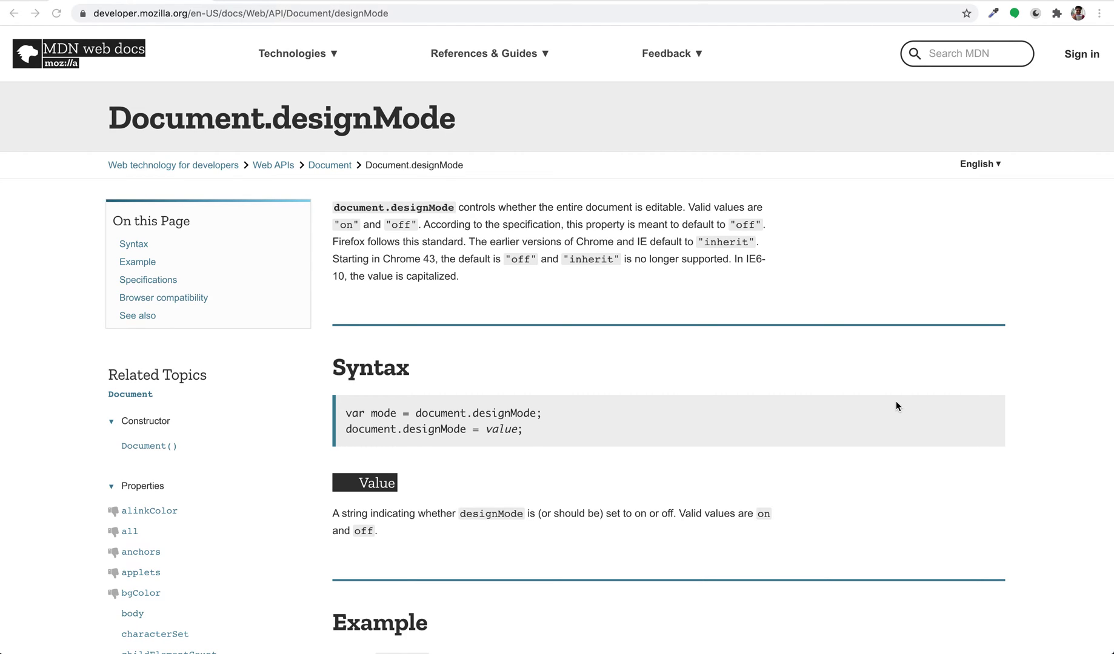
pyautogui.scroll(-2, 895, 407)
pyautogui.scroll(-2, 972, 418)
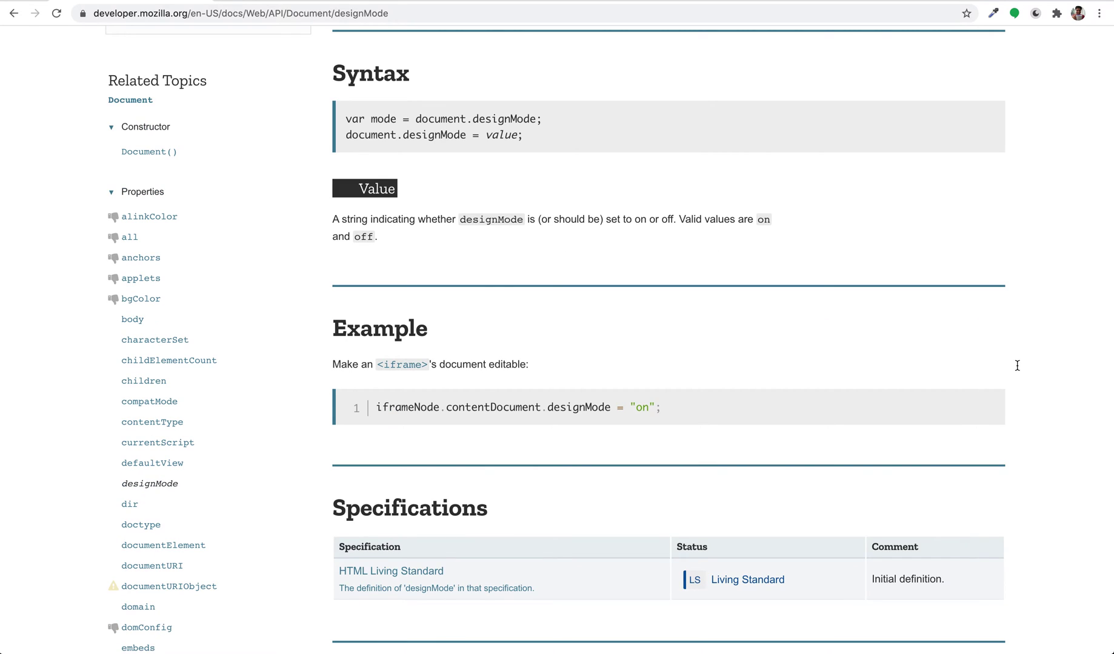
# Step: In the DevTools Console, confirm document.designMode is "off", then set it to "on"
pyautogui.press('super+alt+j')
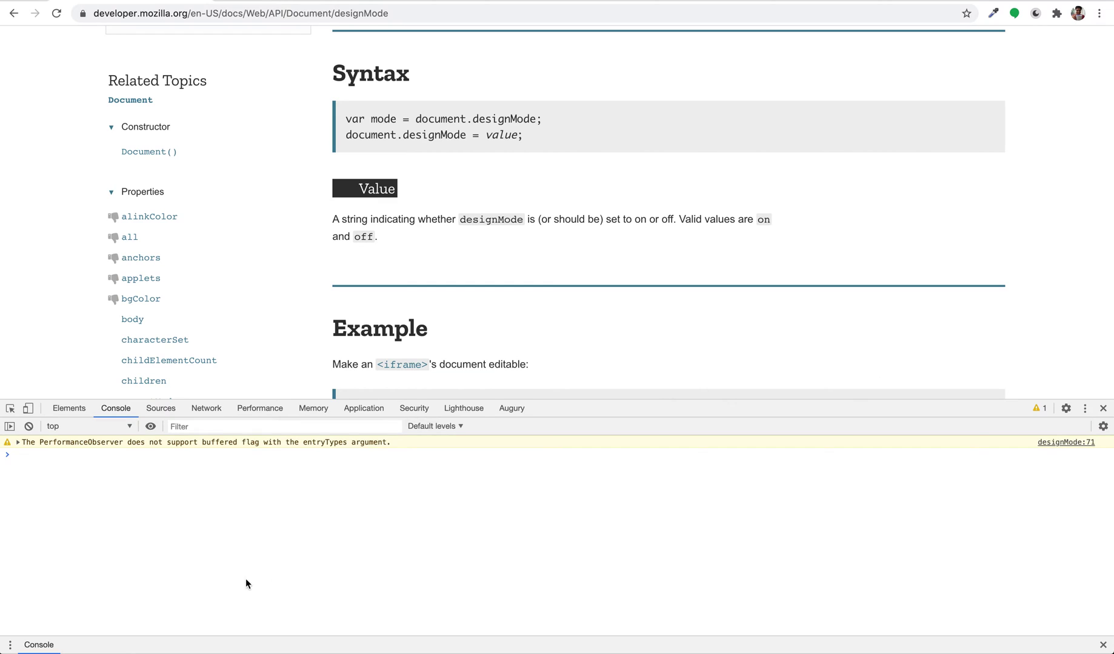
pyautogui.write('doc')
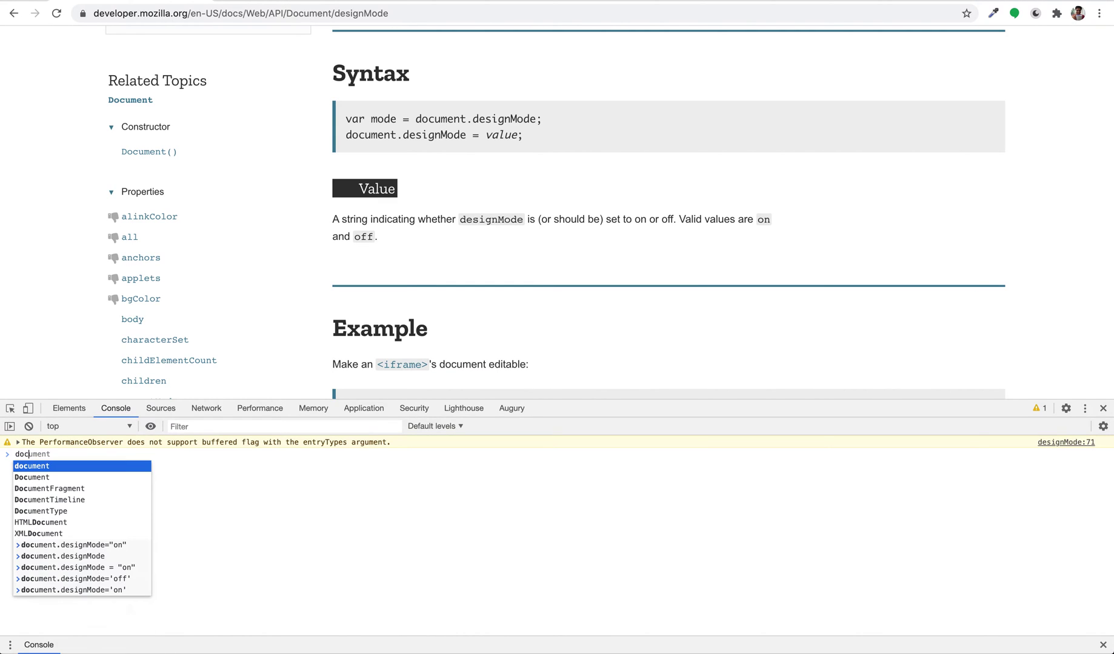
pyautogui.write('u')
pyautogui.press('Tab')
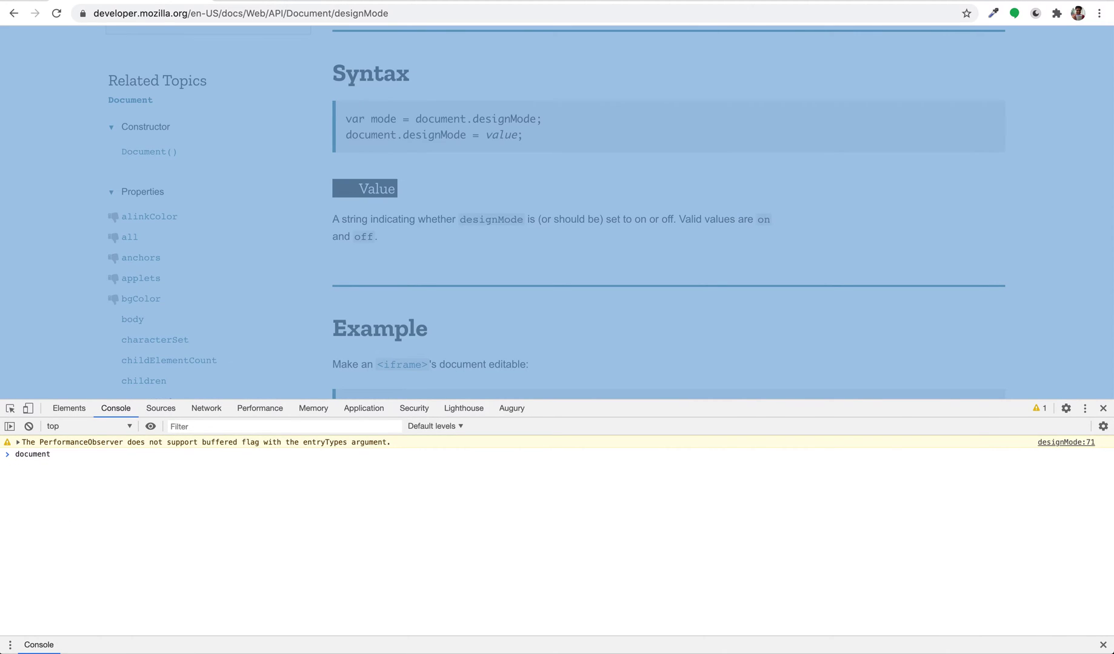
pyautogui.write('.des')
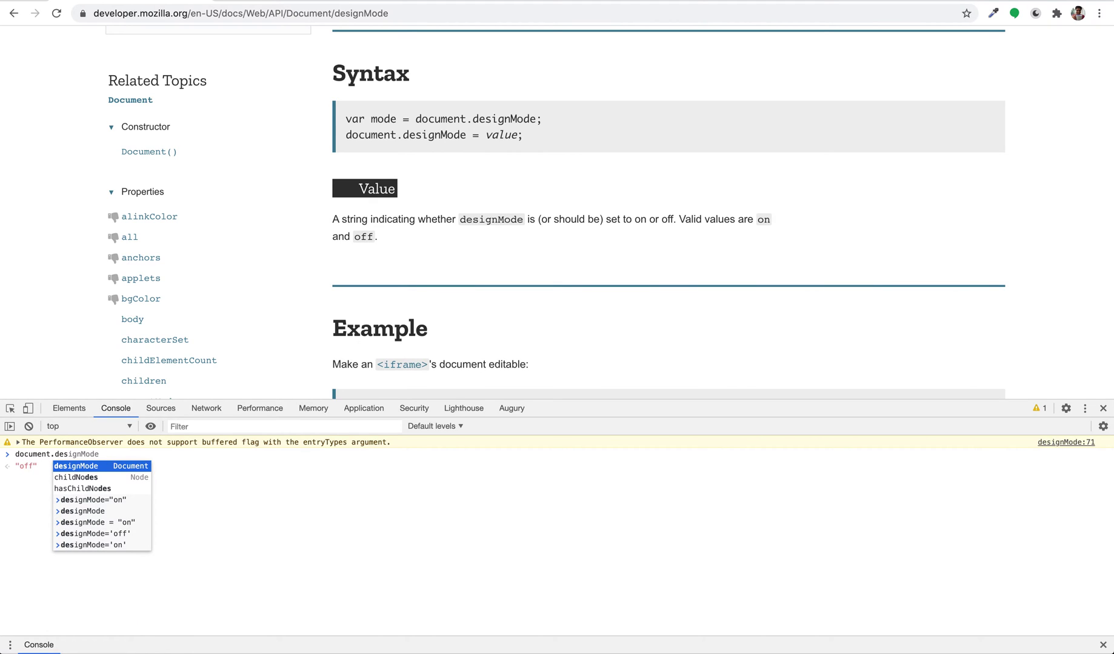
pyautogui.press('Tab')
pyautogui.press('Return')
pyautogui.press('Up')
pyautogui.write('=""')
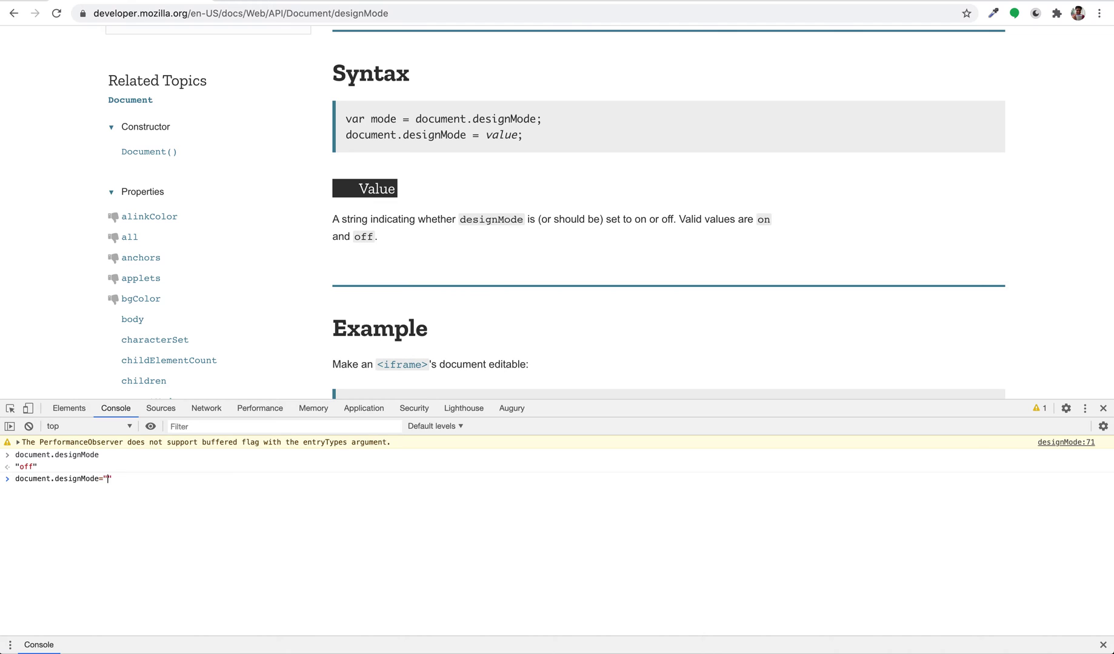
pyautogui.write('on')
pyautogui.press('Return')
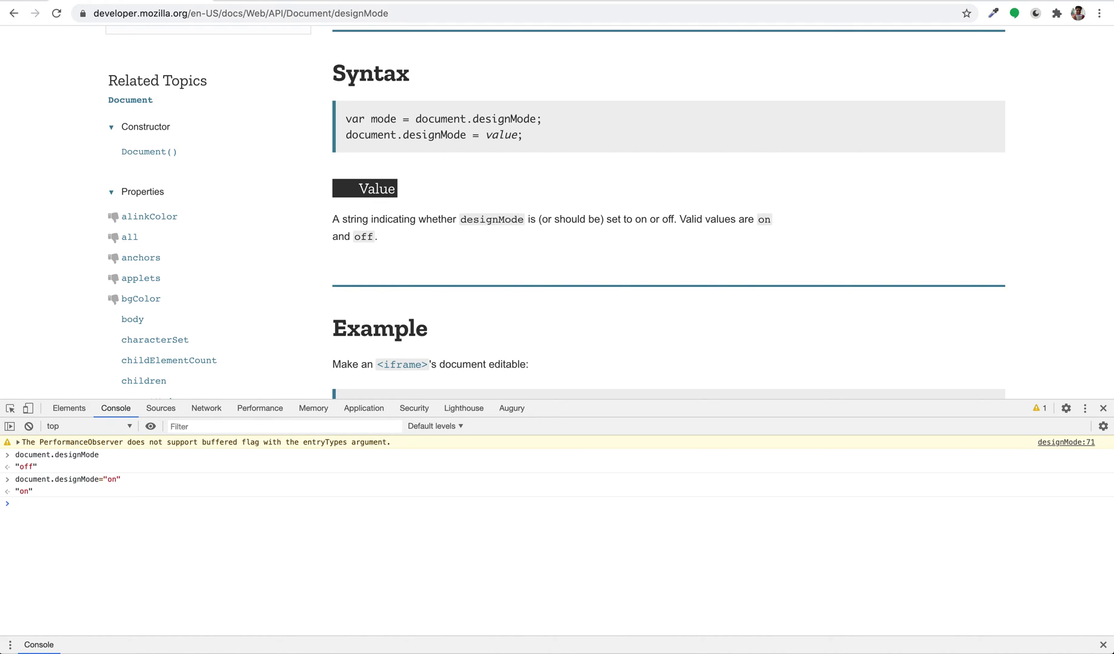
pyautogui.scroll(5, 291, 244)
# Step: Replace the Document.designMode heading with the text 'HERE IS MAGIC'
pyautogui.click(458, 120)
pyautogui.moveTo(459, 124); pyautogui.dragTo(69, 112)
pyautogui.write('HER')
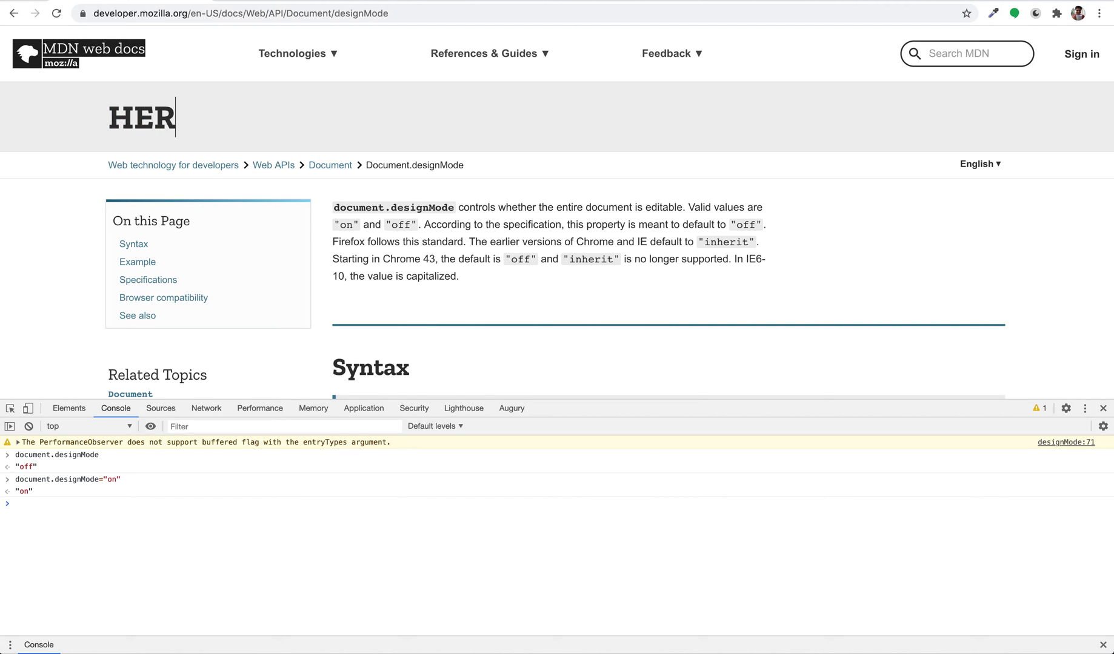
pyautogui.write('E IS MAGI')
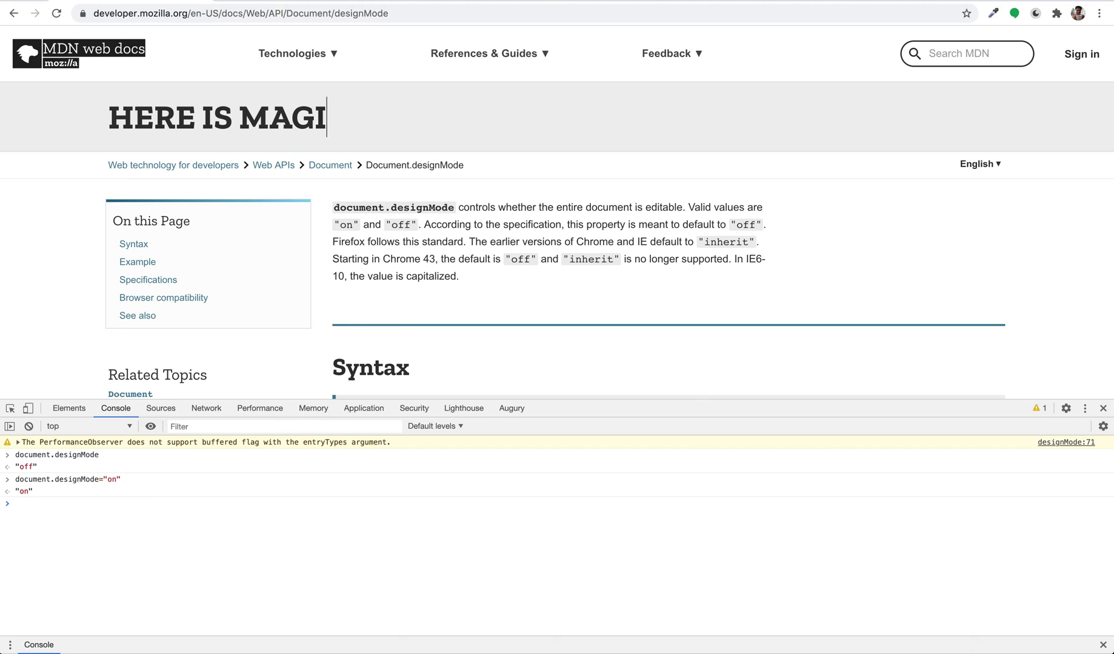
pyautogui.write('C')
# Step: Rename the Technologies and References & Guides nav labels to 'That was simple' and 'Share and Subscribe'
pyautogui.click(325, 57)
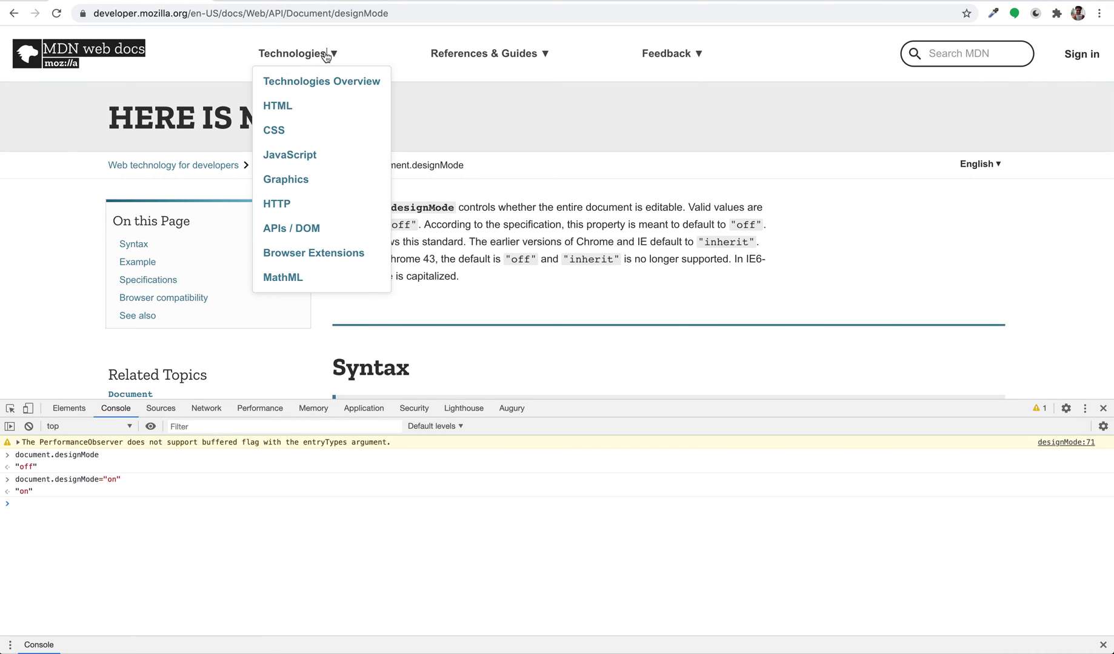
pyautogui.press('BackSpace')
pyautogui.press('BackSpace')
pyautogui.press('BackSpace')
pyautogui.press('BackSpace')
pyautogui.press('BackSpace')
pyautogui.press('BackSpace')
pyautogui.press('BackSpace')
pyautogui.press('BackSpace')
pyautogui.press('BackSpace')
pyautogui.press('BackSpace')
pyautogui.write('hat was simple')
pyautogui.click(541, 56)
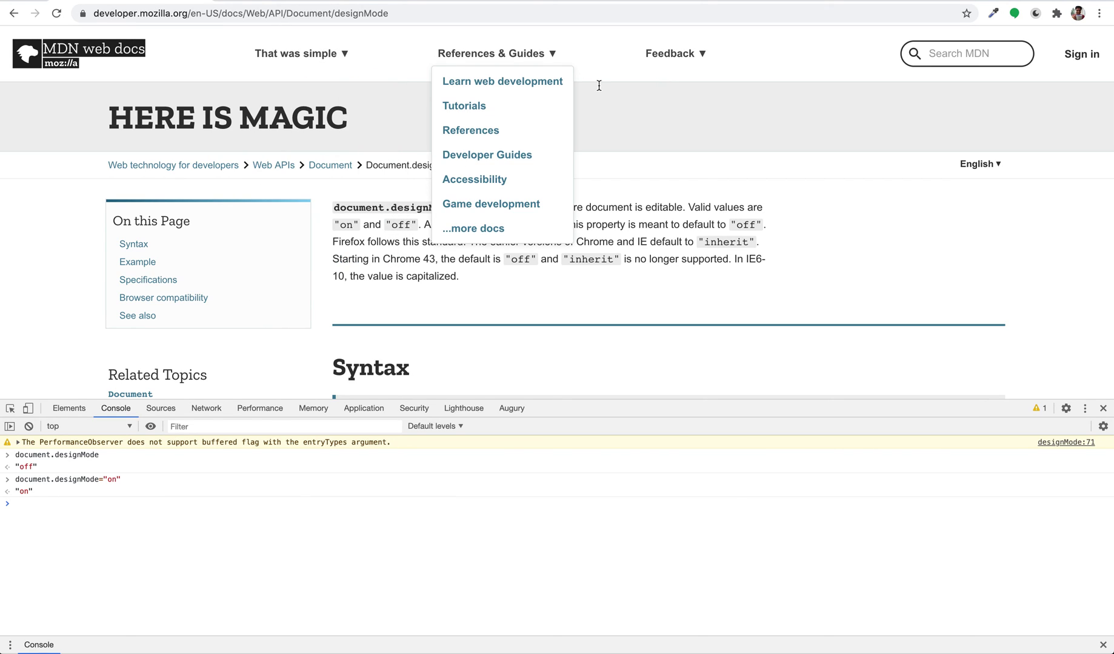
pyautogui.press('Delete')
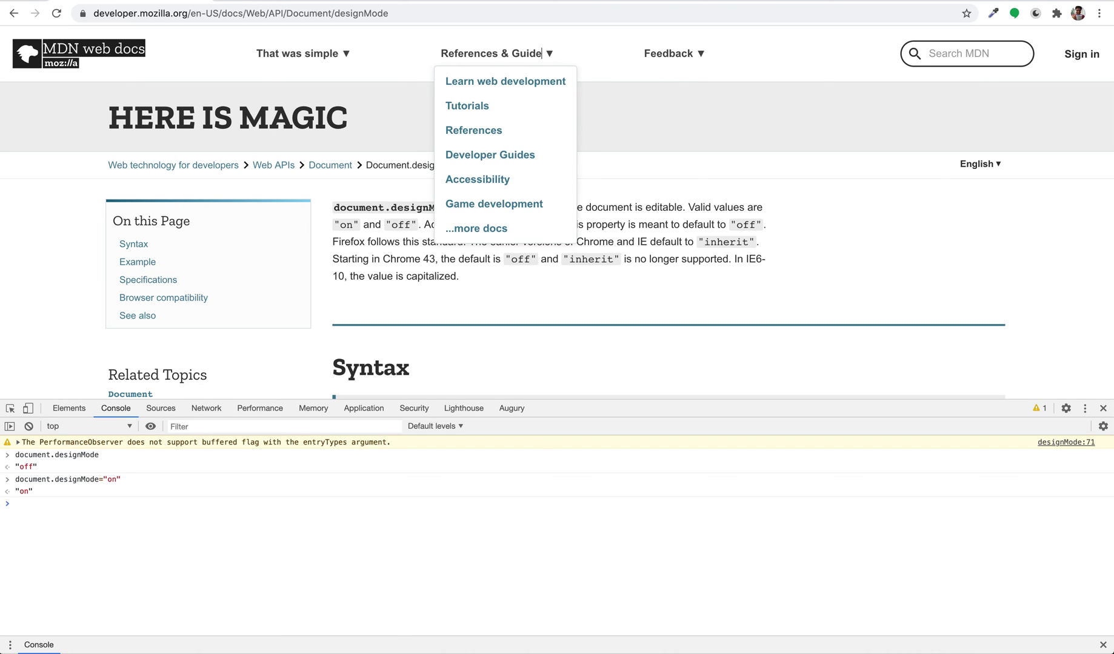
pyautogui.press('BackSpace')
pyautogui.press('BackSpace')
pyautogui.press('BackSpace')
pyautogui.press('BackSpace')
pyautogui.press('BackSpace')
pyautogui.press('BackSpace')
pyautogui.press('BackSpace')
pyautogui.press('BackSpace')
pyautogui.press('BackSpace')
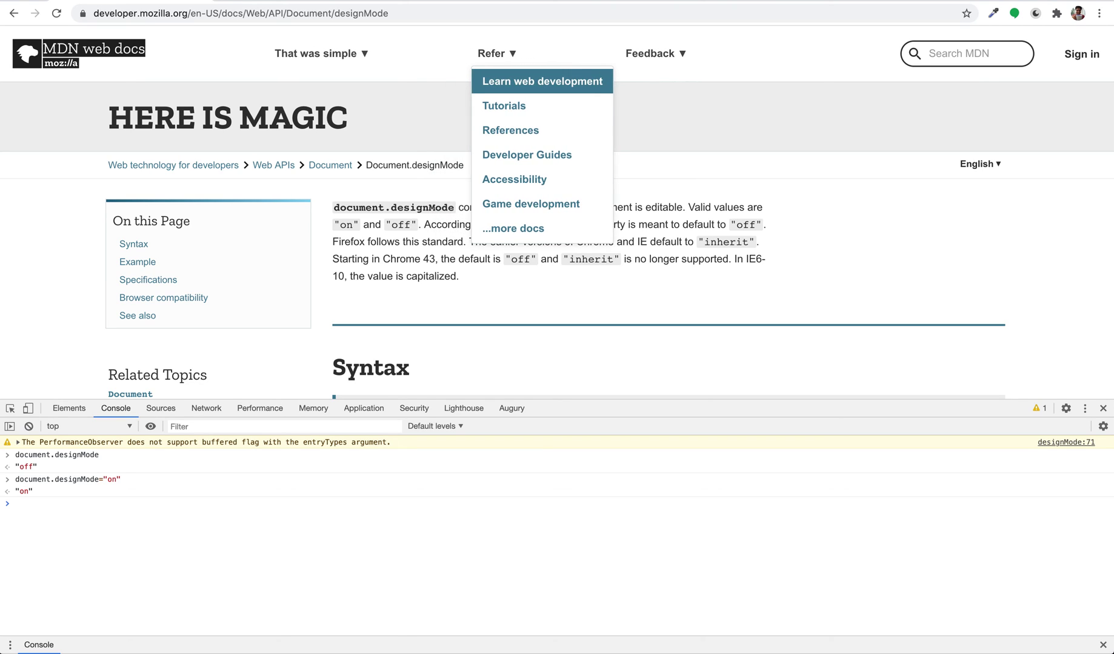
pyautogui.press('BackSpace')
pyautogui.press('BackSpace')
pyautogui.press('BackSpace')
pyautogui.press('BackSpace')
pyautogui.press('BackSpace')
pyautogui.write('Shar')
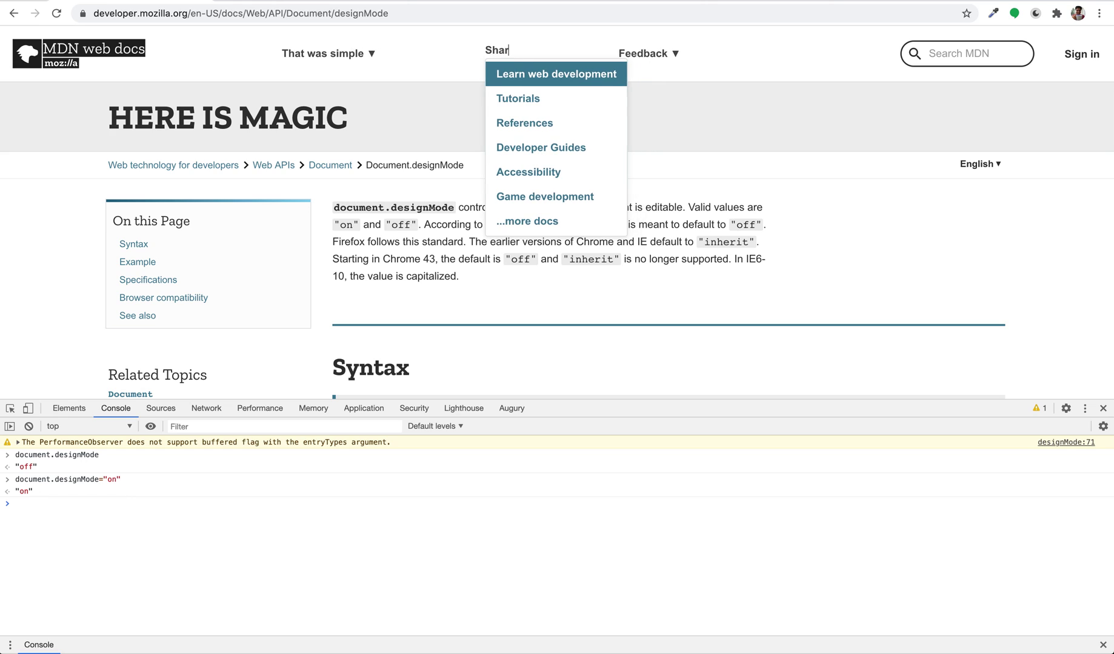
pyautogui.write('e')
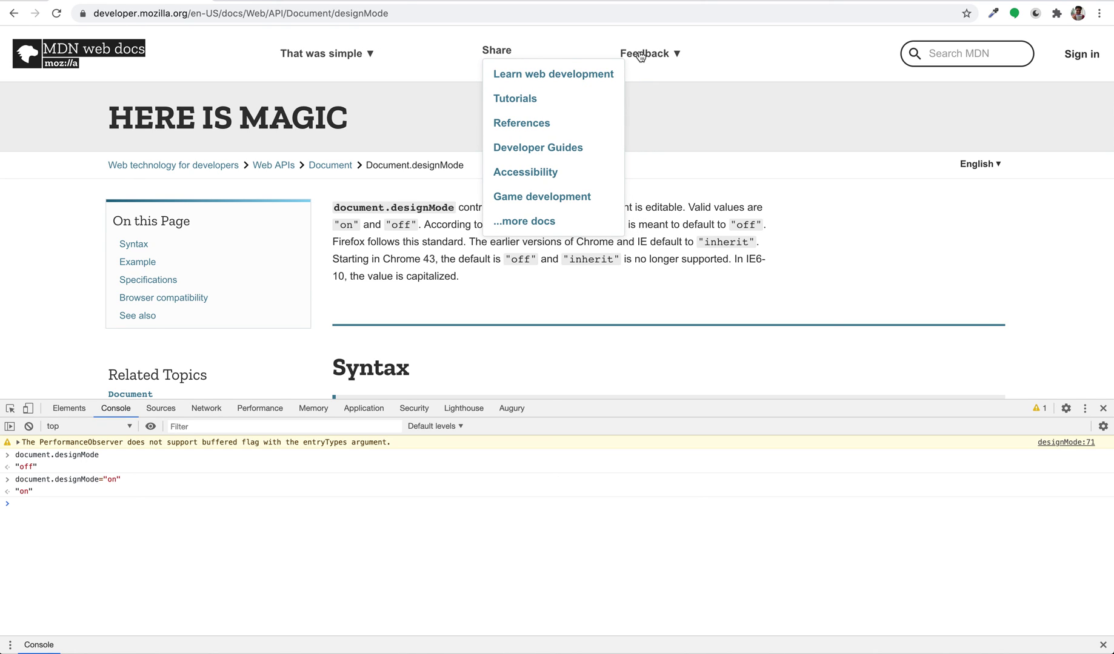
pyautogui.write(' and Subsc')
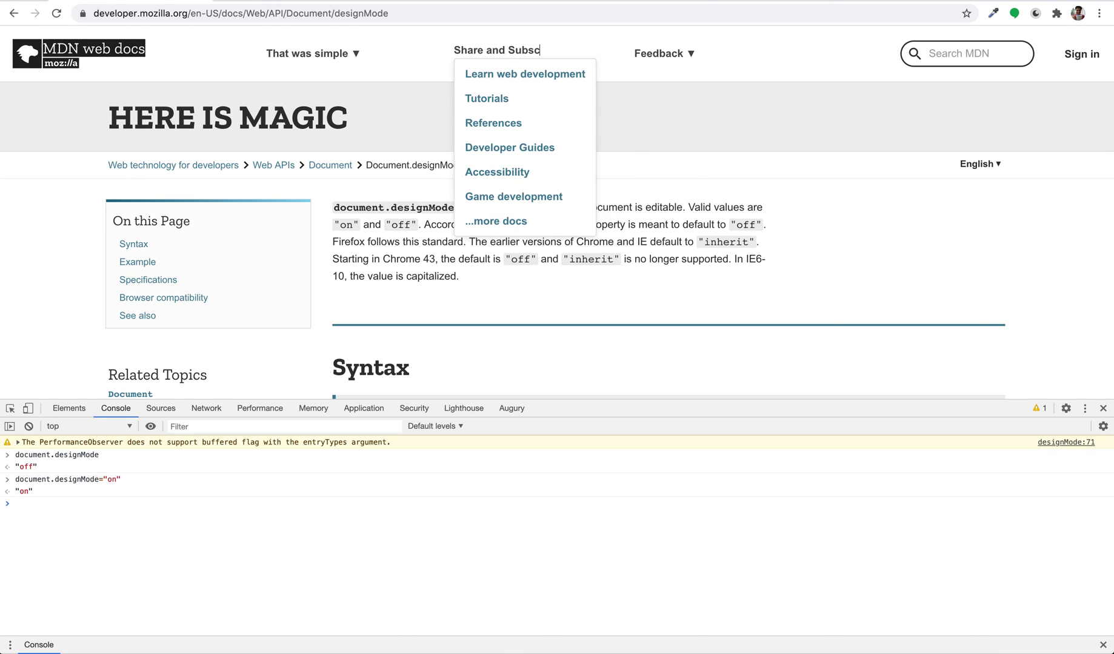
pyautogui.write('ribe')
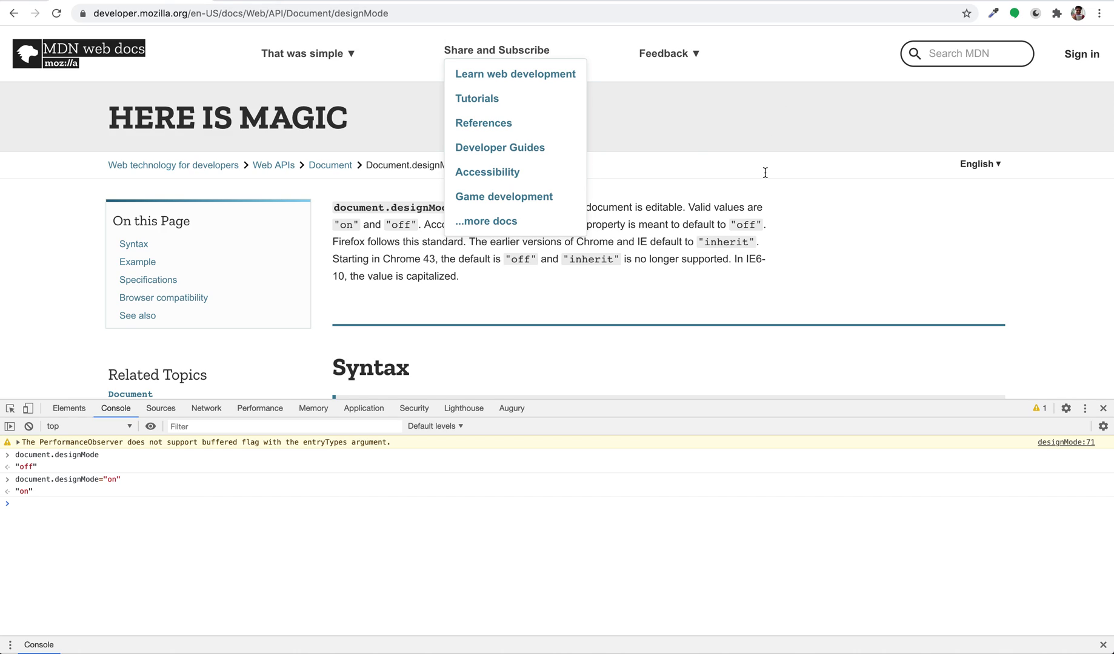